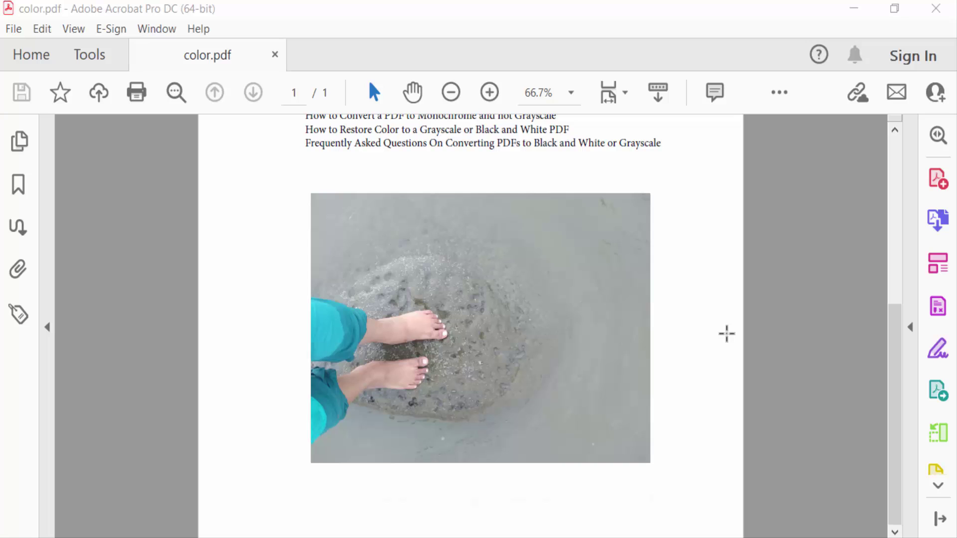
scroll(576, 333, "up", 5)
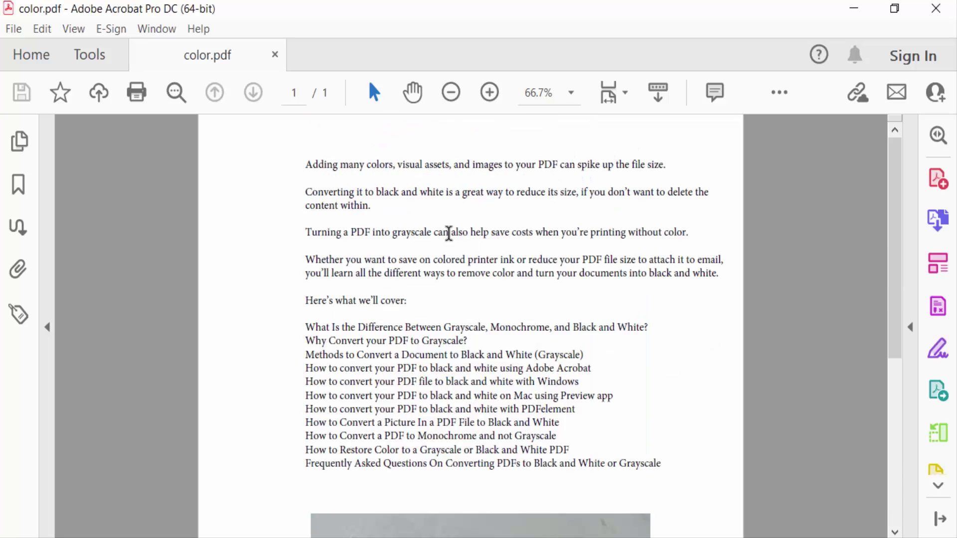
scroll(460, 373, "down", 3)
scroll(479, 375, "down", 2)
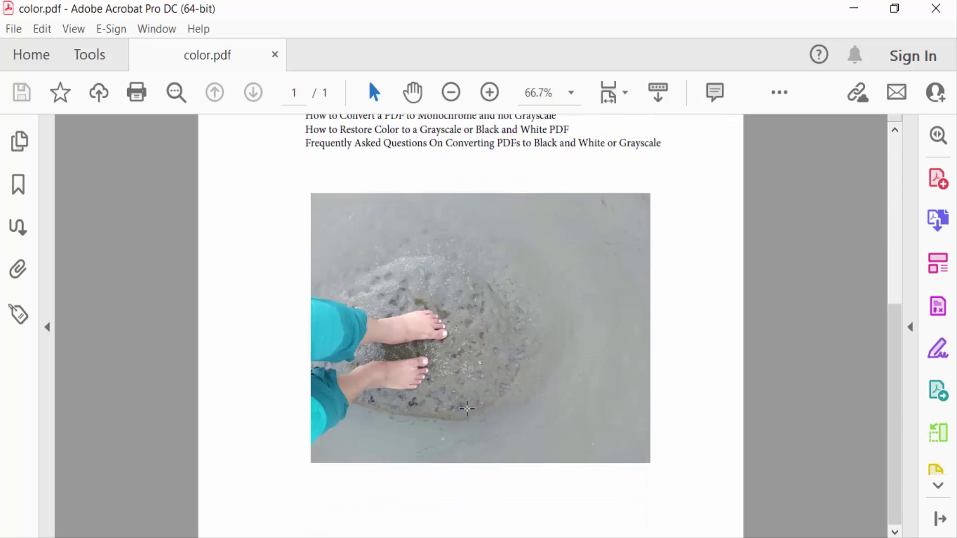
Step: Review color.pdf's beach feet photo by selecting and deselecting it twice
left_click(490, 361)
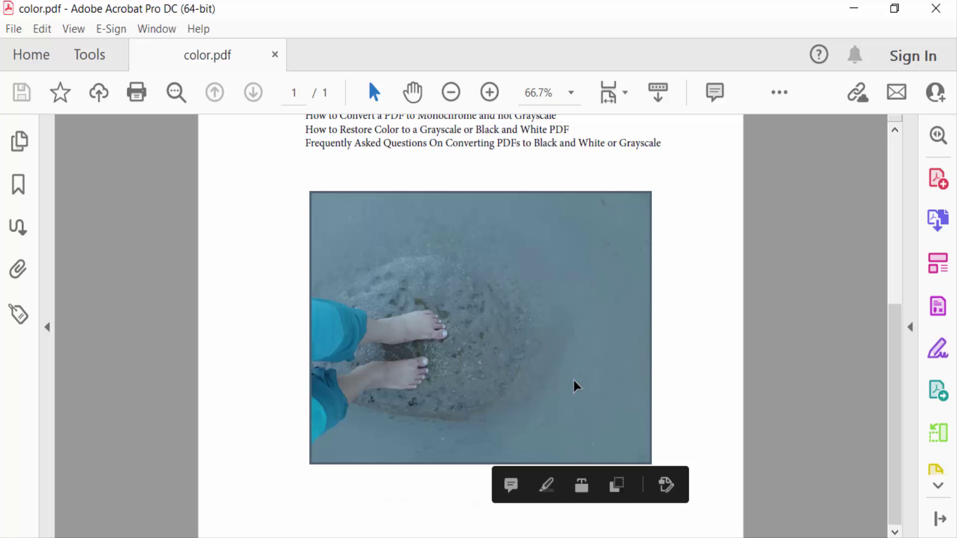
scroll(574, 382, "up", 5)
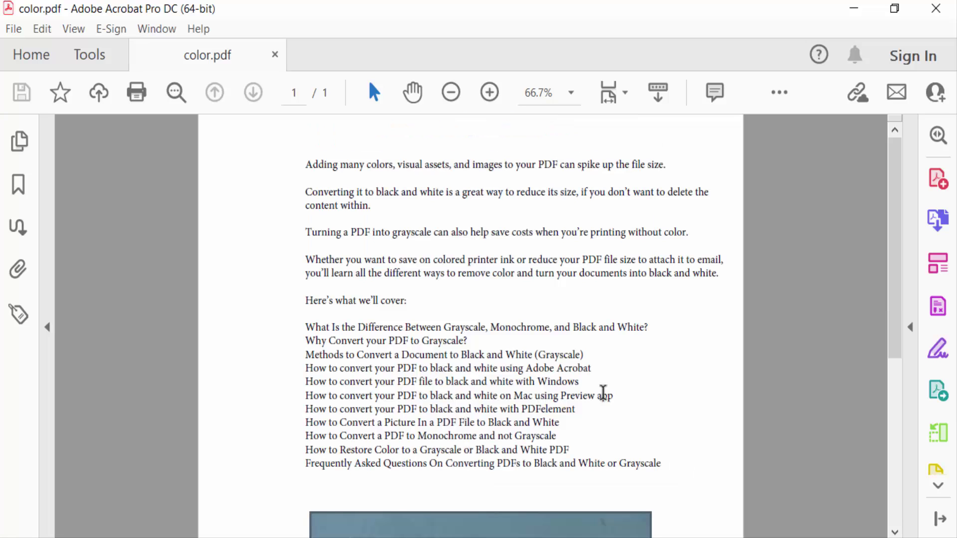
scroll(568, 366, "down", 2)
scroll(556, 359, "down", 3)
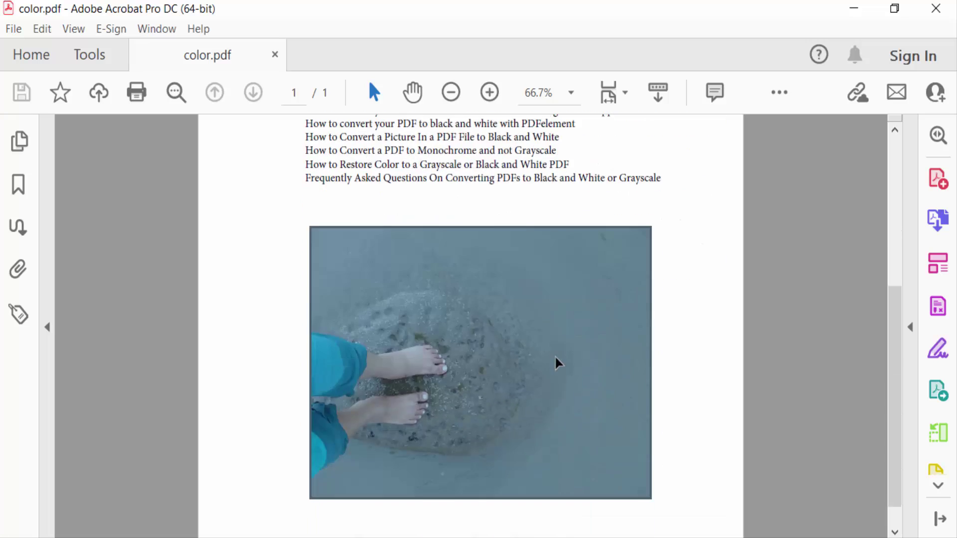
left_click(569, 369)
left_click(514, 407)
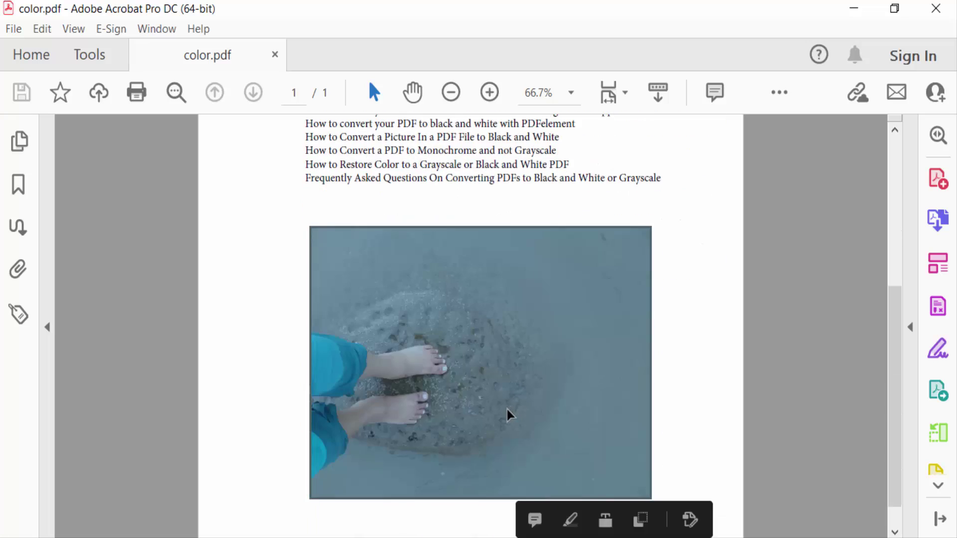
left_click(498, 388)
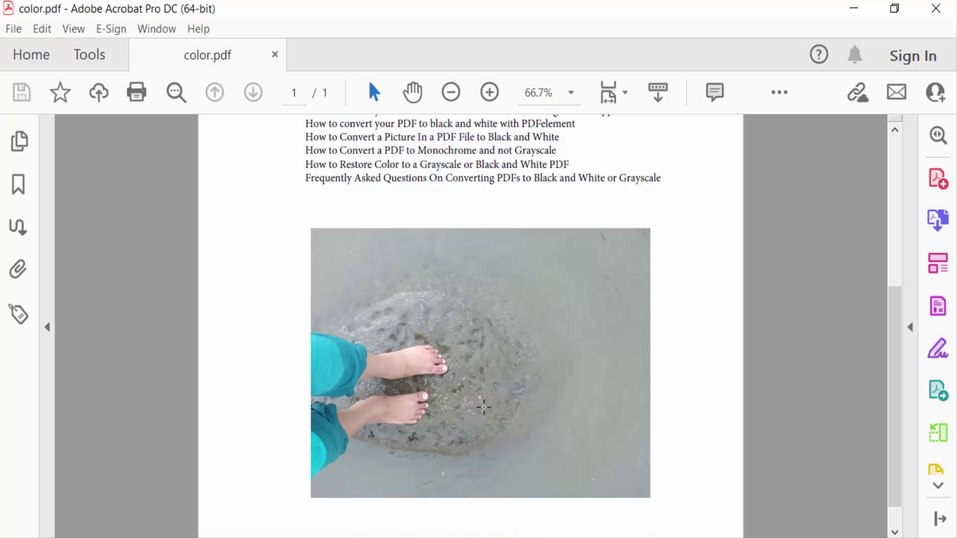
Step: Enter Edit PDF mode from Tools and select the beach feet photo
left_click(101, 59)
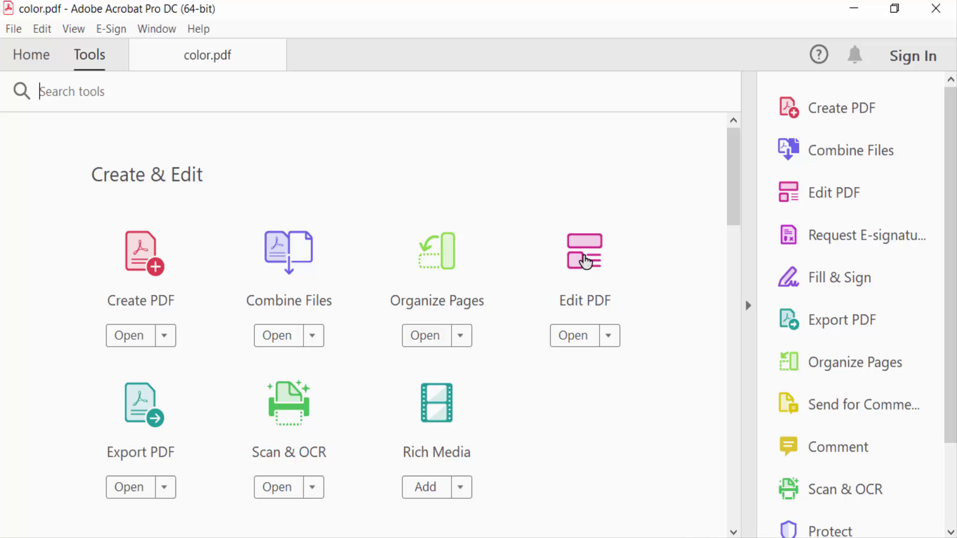
left_click(574, 339)
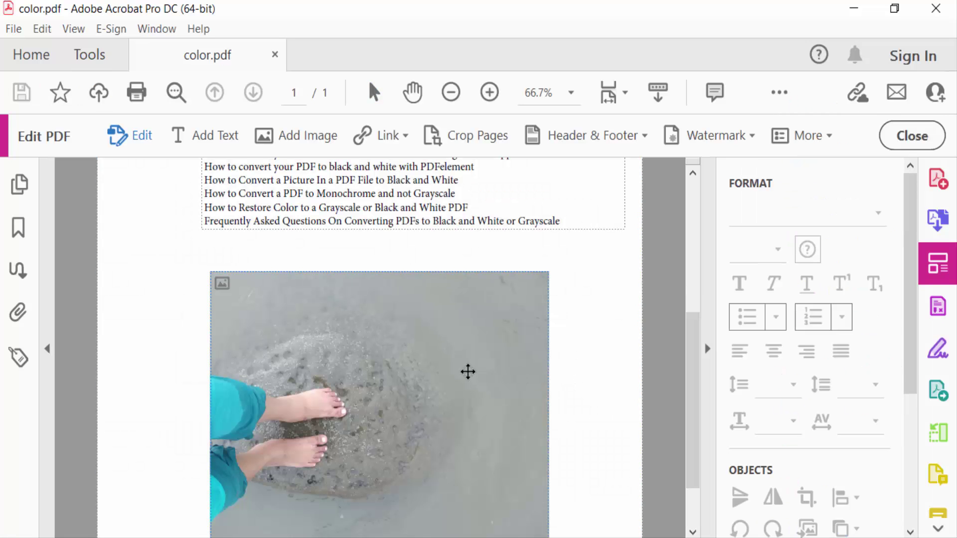
scroll(466, 371, "down", 2)
left_click(457, 354)
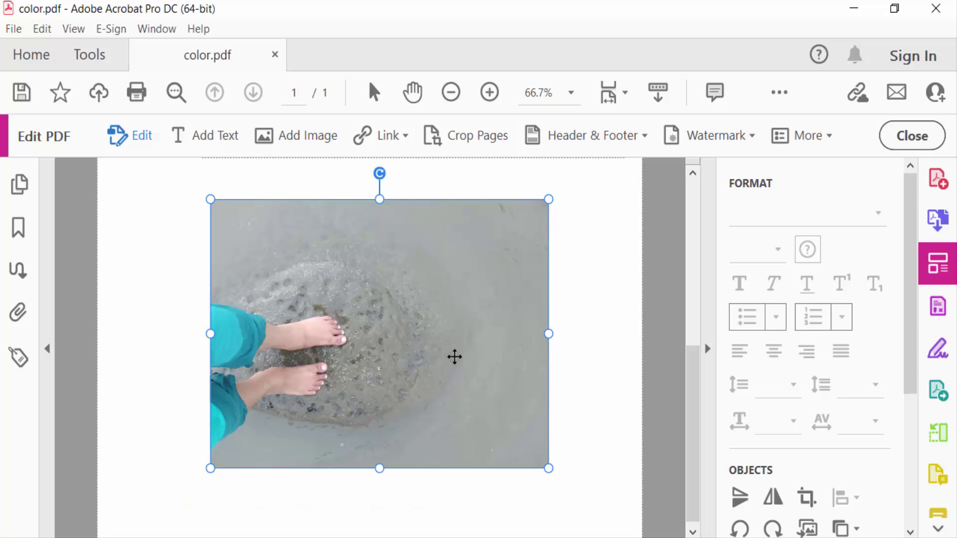
Step: Flip the beach photo horizontally, flip it back, then flip it horizontally again
right_click(455, 357)
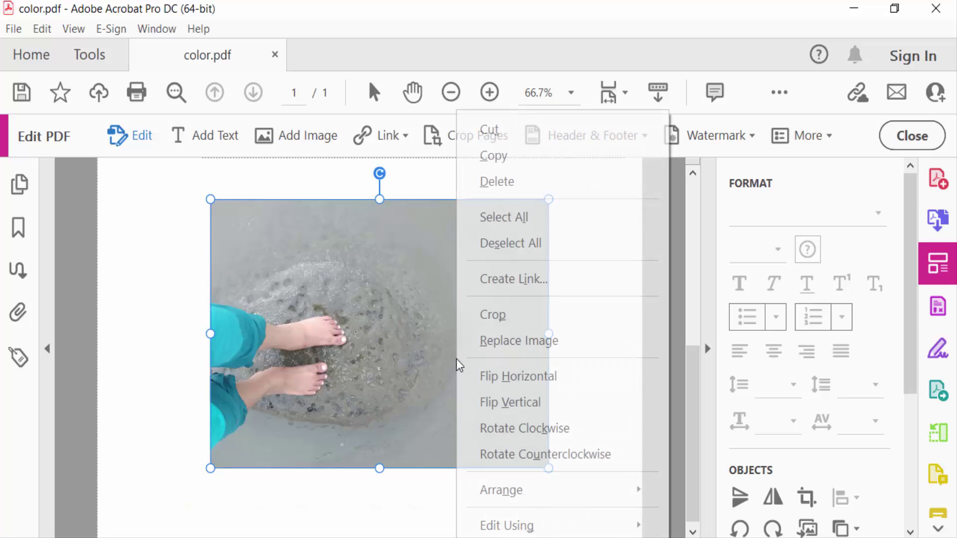
left_click(511, 378)
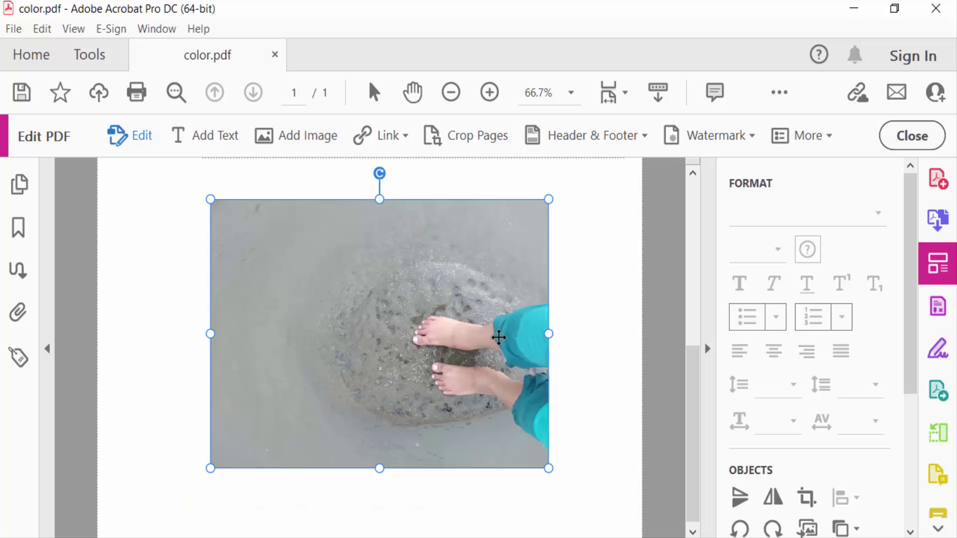
right_click(499, 338)
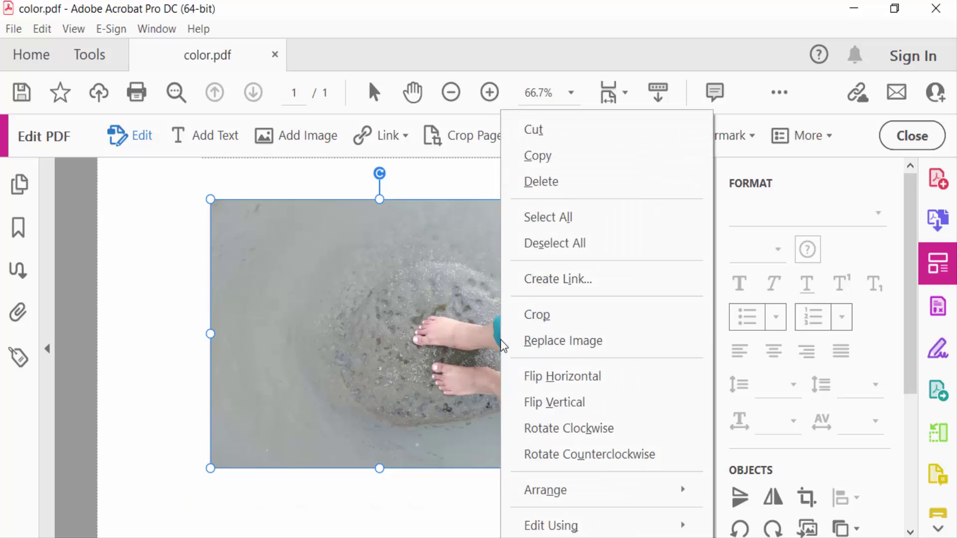
left_click(537, 378)
right_click(450, 334)
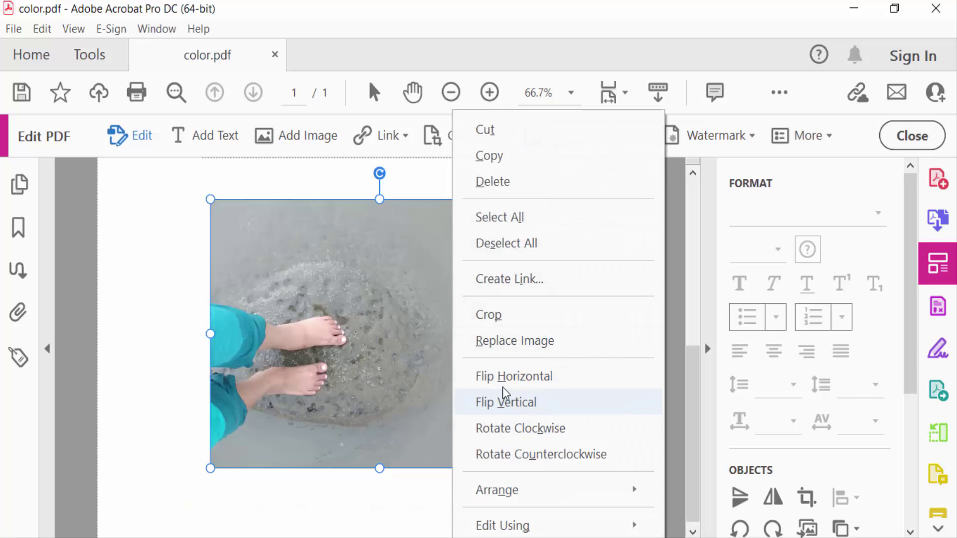
left_click(518, 383)
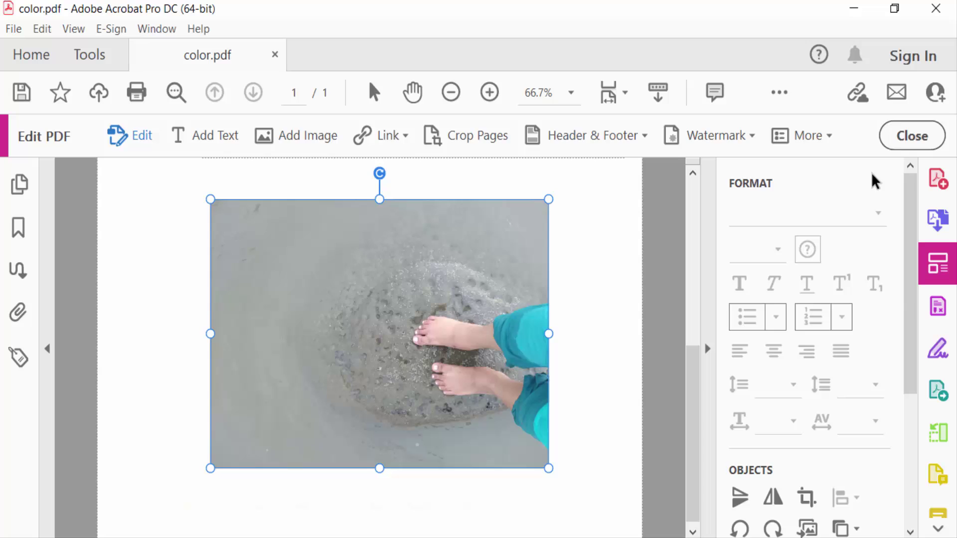
Step: Exit Edit PDF mode and save color.pdf with File > Save
left_click(908, 137)
scroll(657, 341, "up", 1)
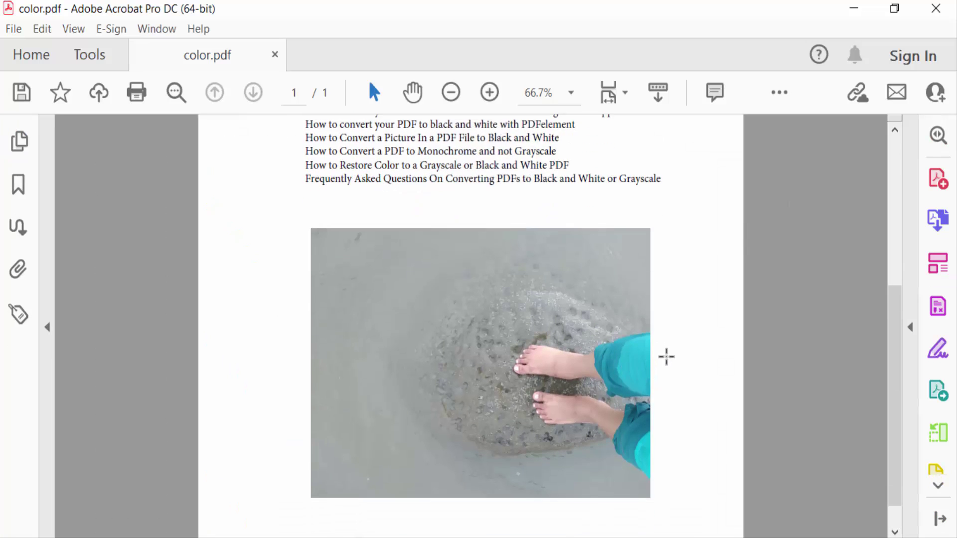
scroll(666, 356, "down", 1)
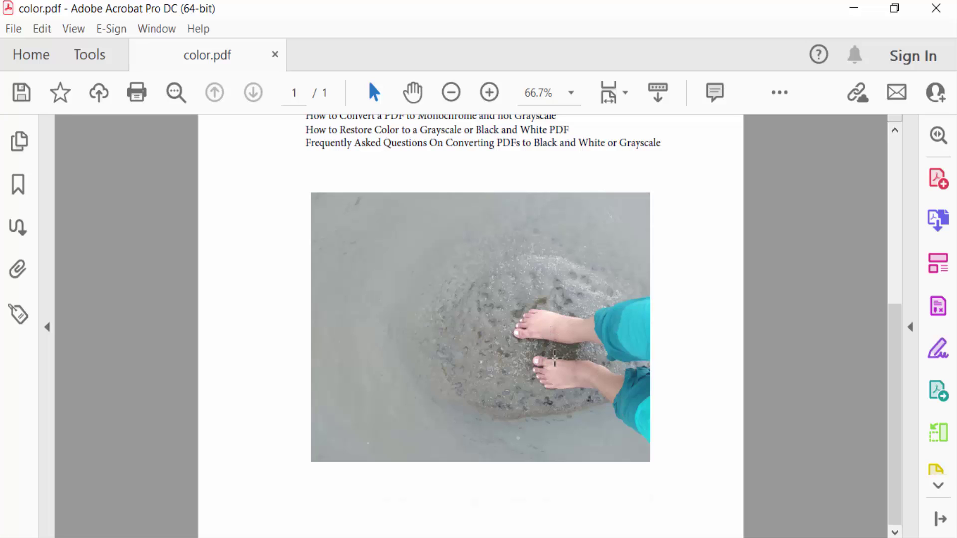
scroll(462, 332, "up", 2)
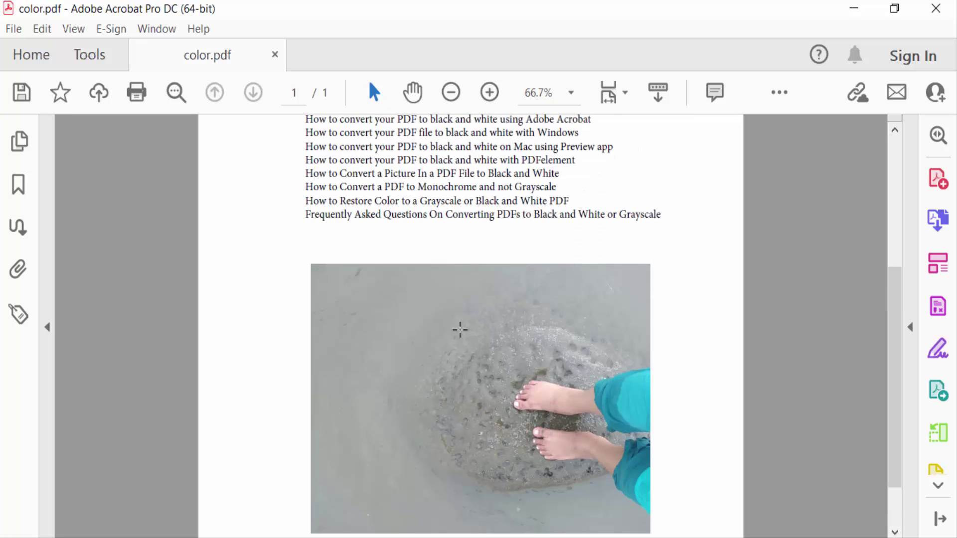
left_click(16, 27)
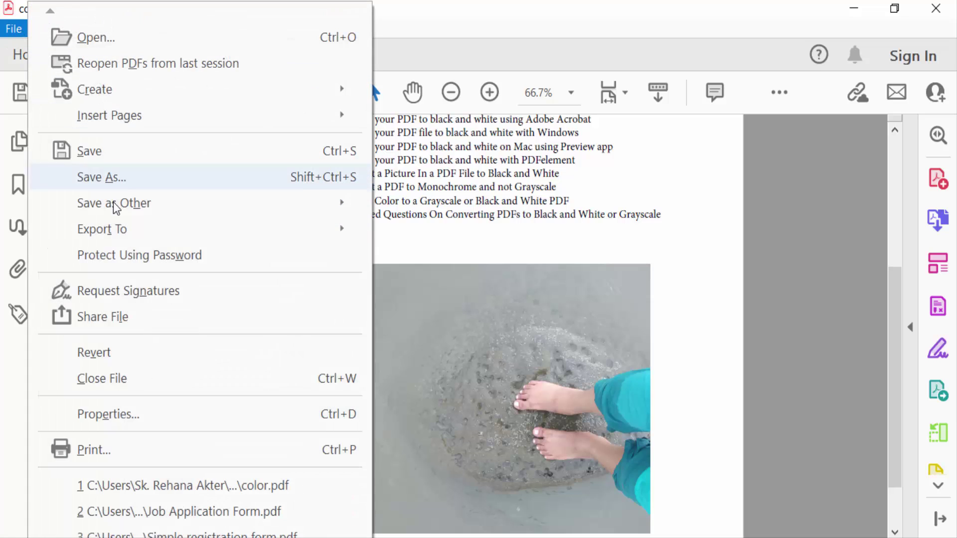
left_click(126, 156)
left_click(14, 28)
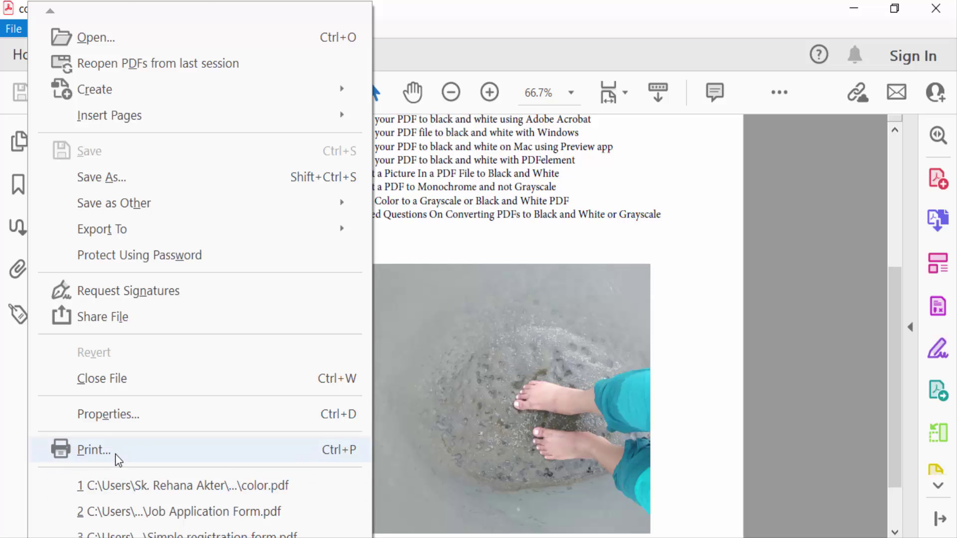
Step: Print color.pdf to the Adobe PDF printer and save the resulting PDF
left_click(116, 454)
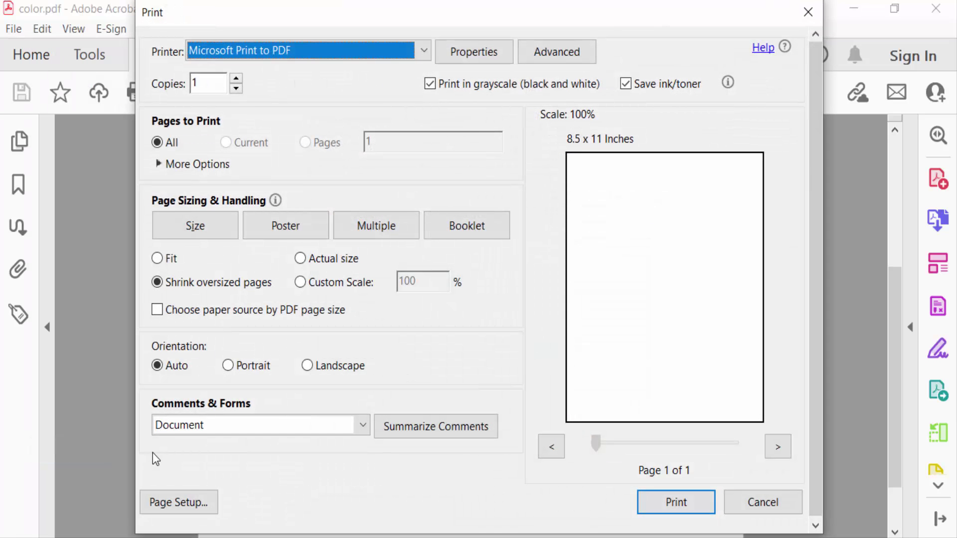
left_click(423, 50)
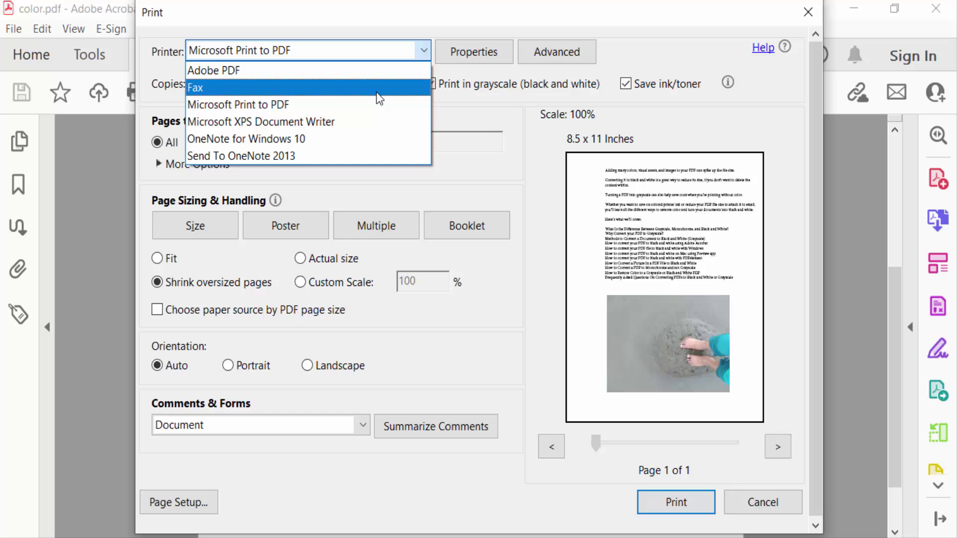
key("Up")
key("Return")
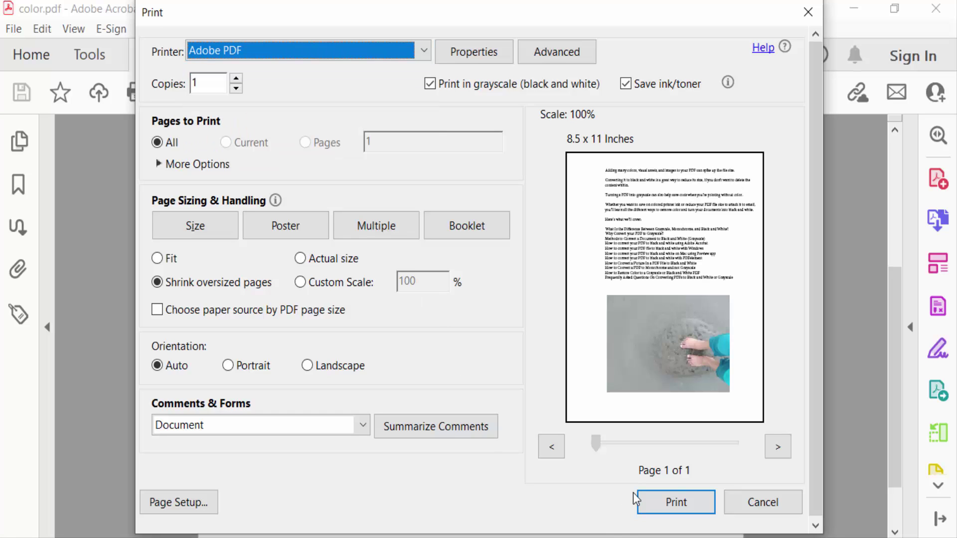
left_click(675, 503)
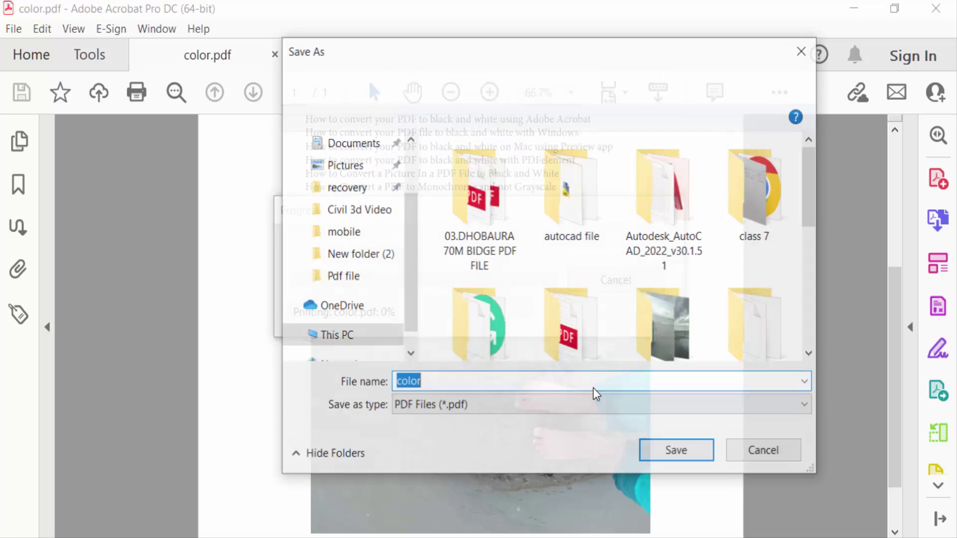
left_click(672, 451)
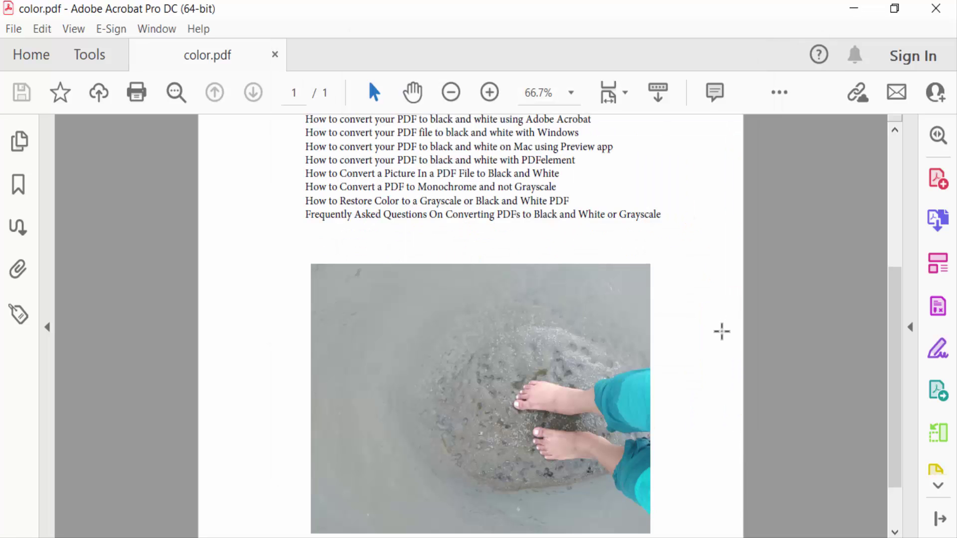